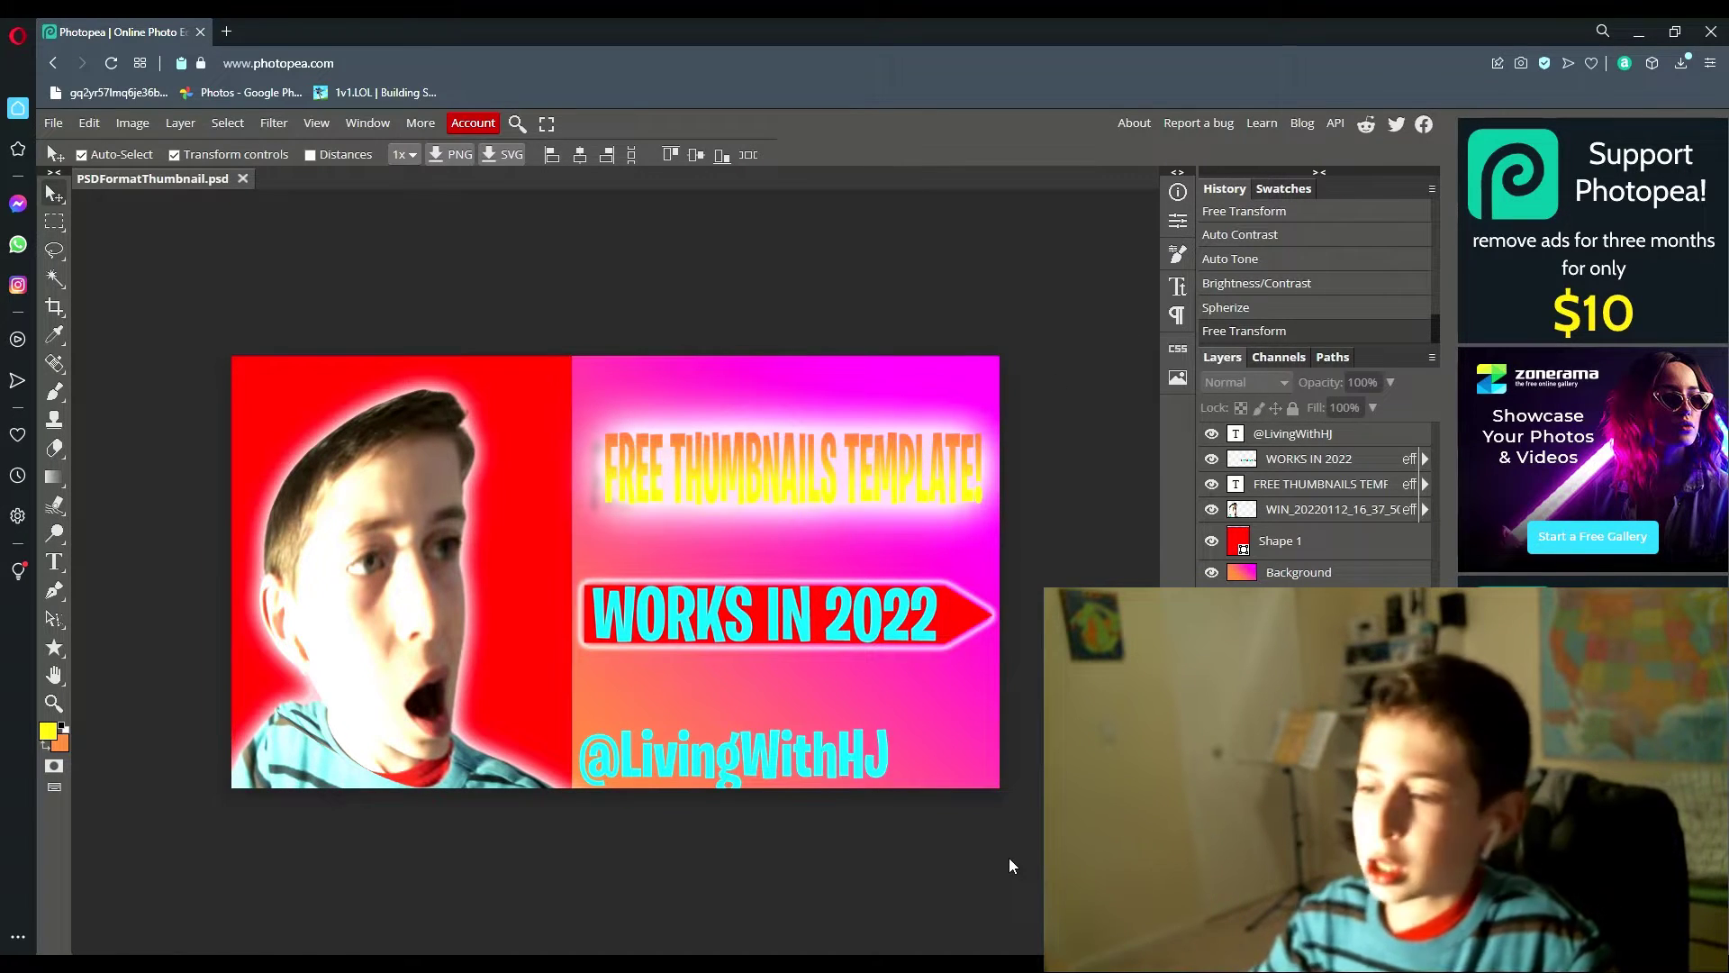
left_click(1292, 536)
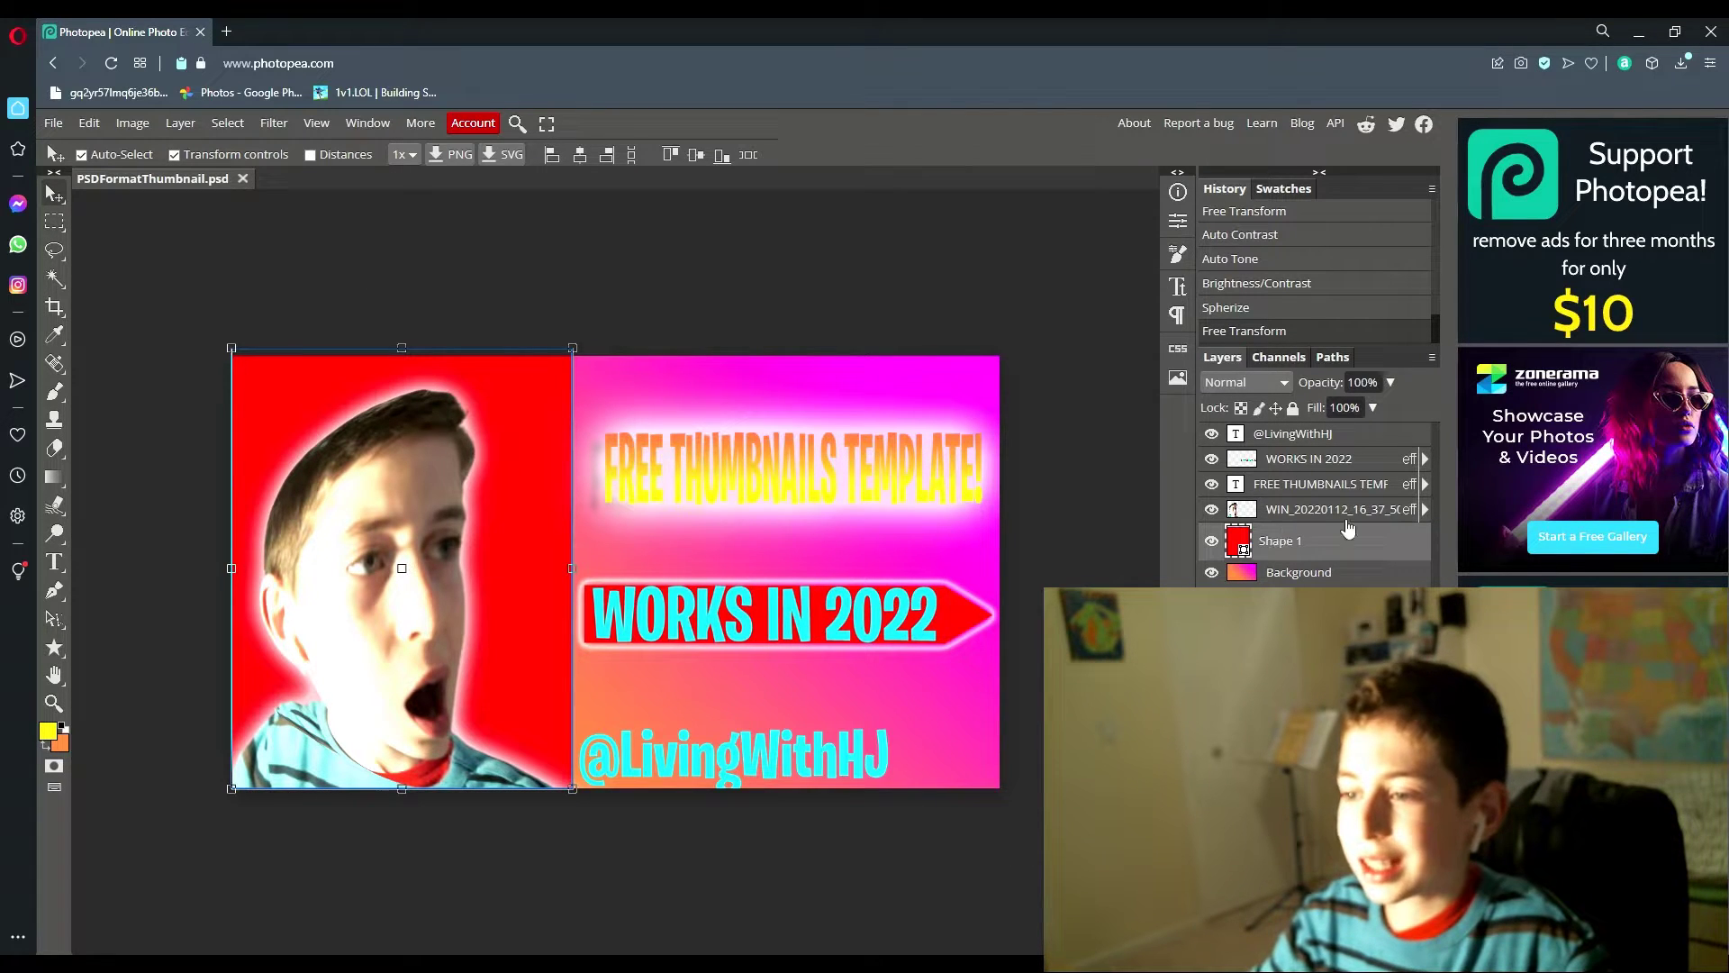
left_click(1304, 439, "ctrl")
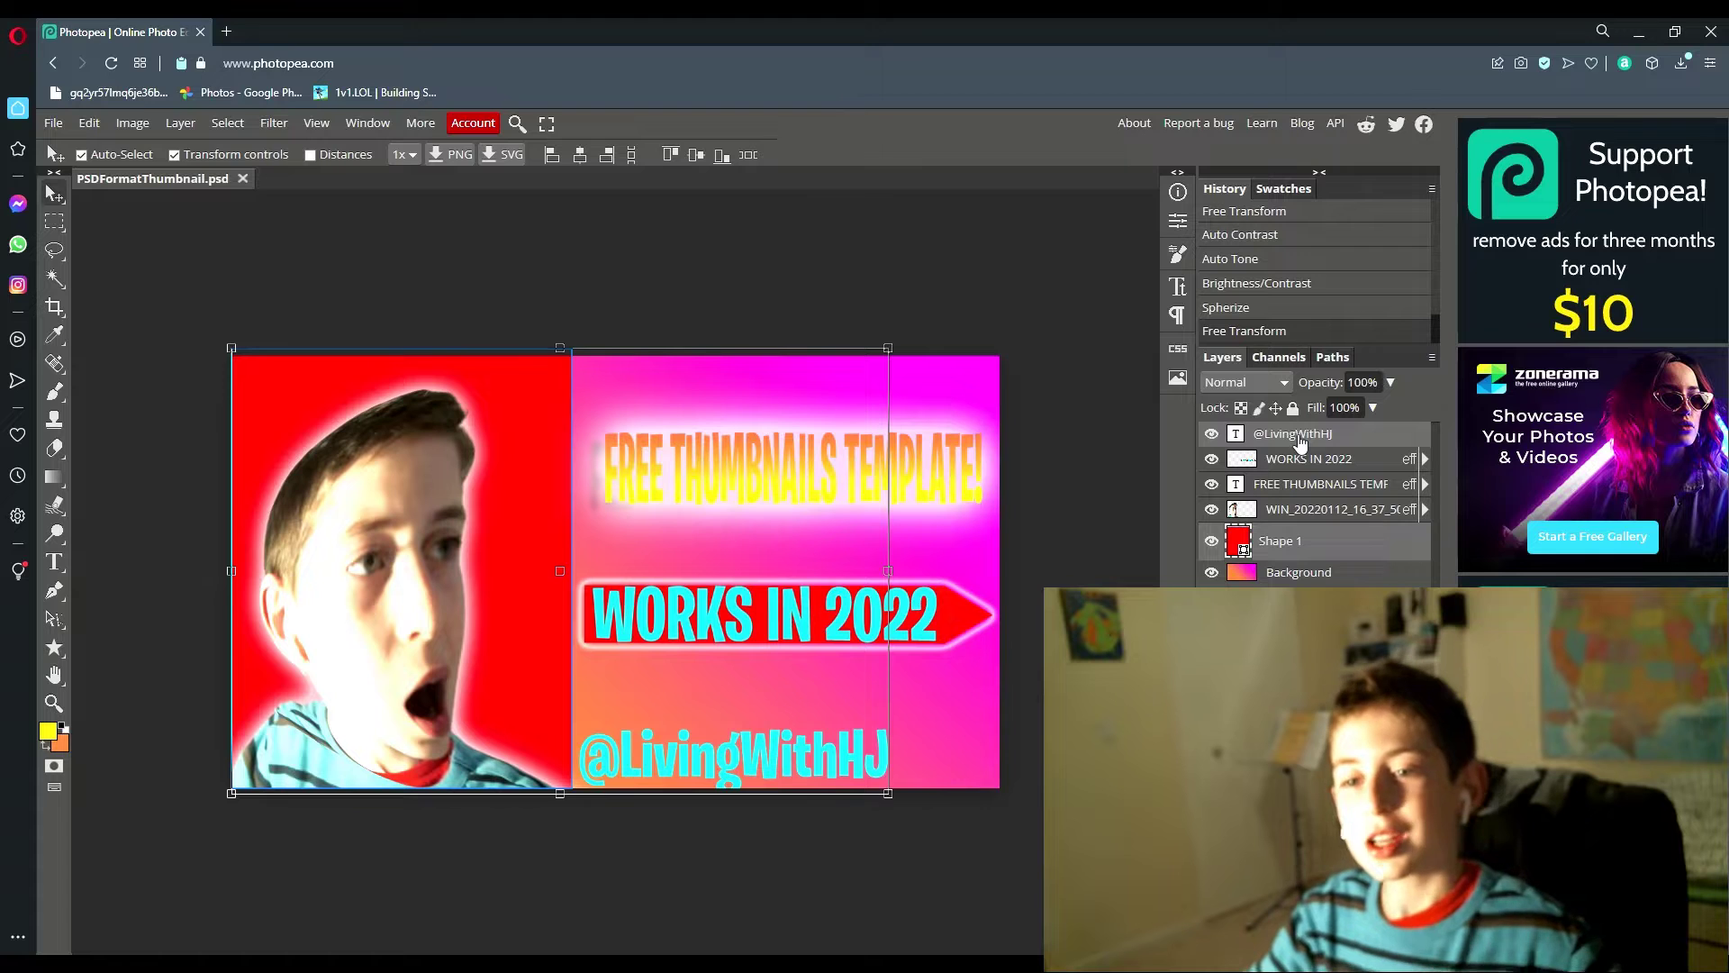
left_click(1032, 346)
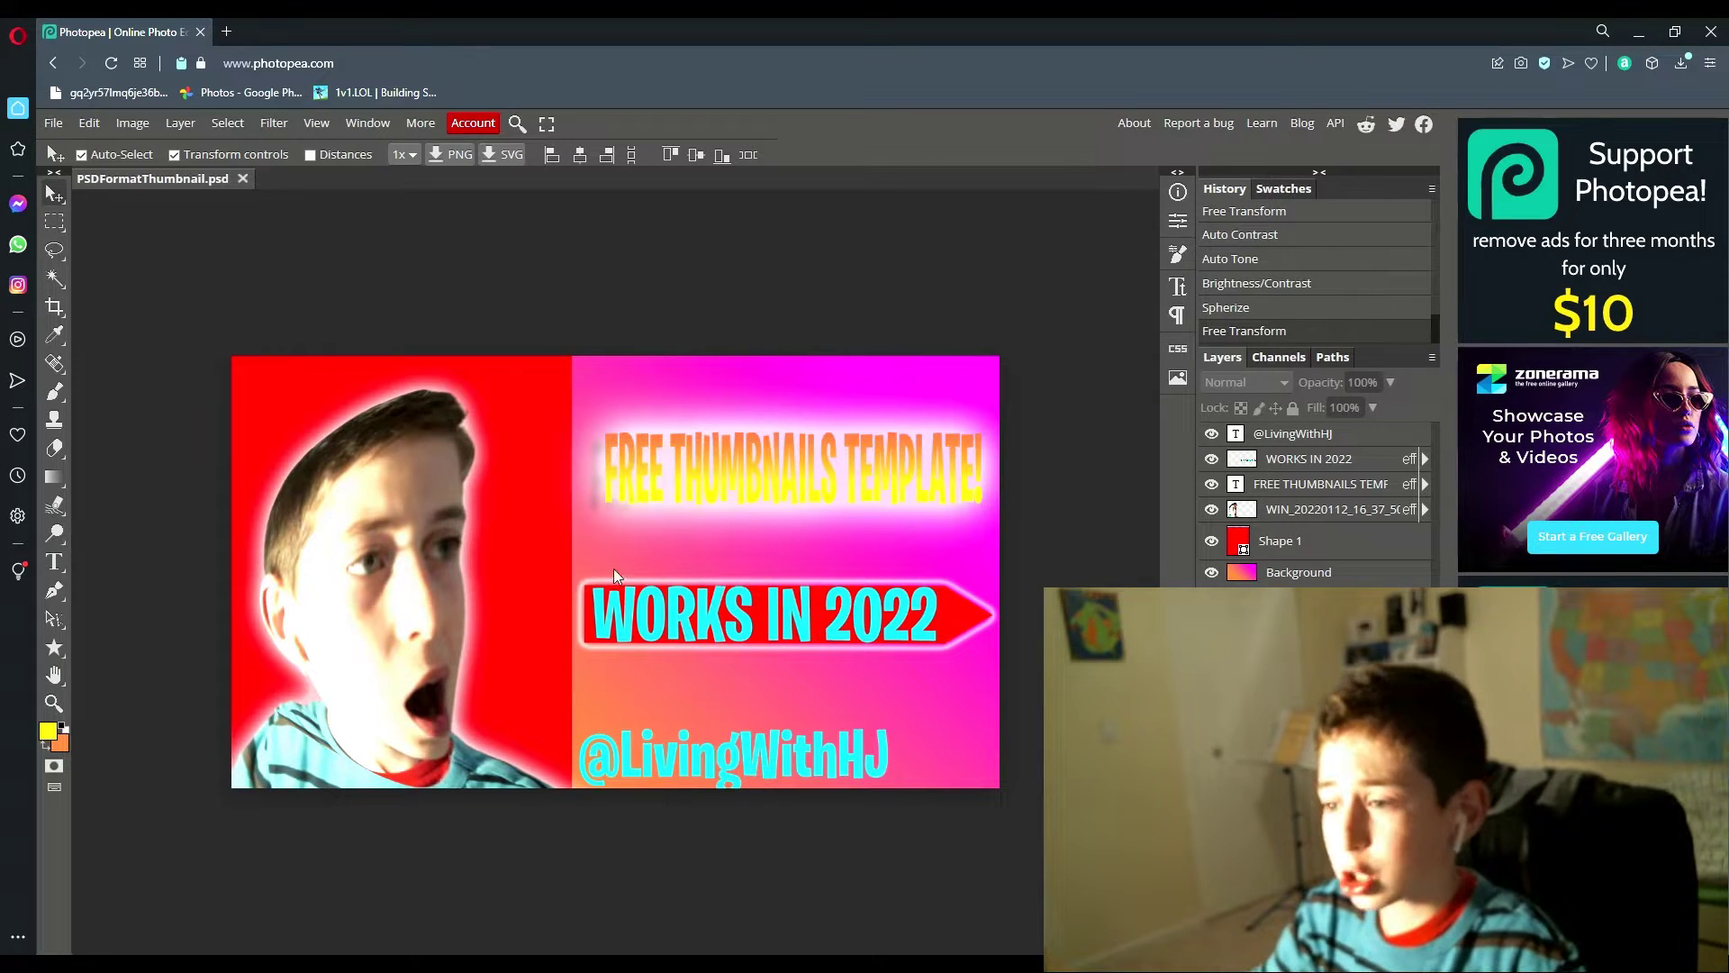
Preview a 90° Filter > Distort > Twirl on the WIN_2022 face photo layer.
left_click(1331, 508)
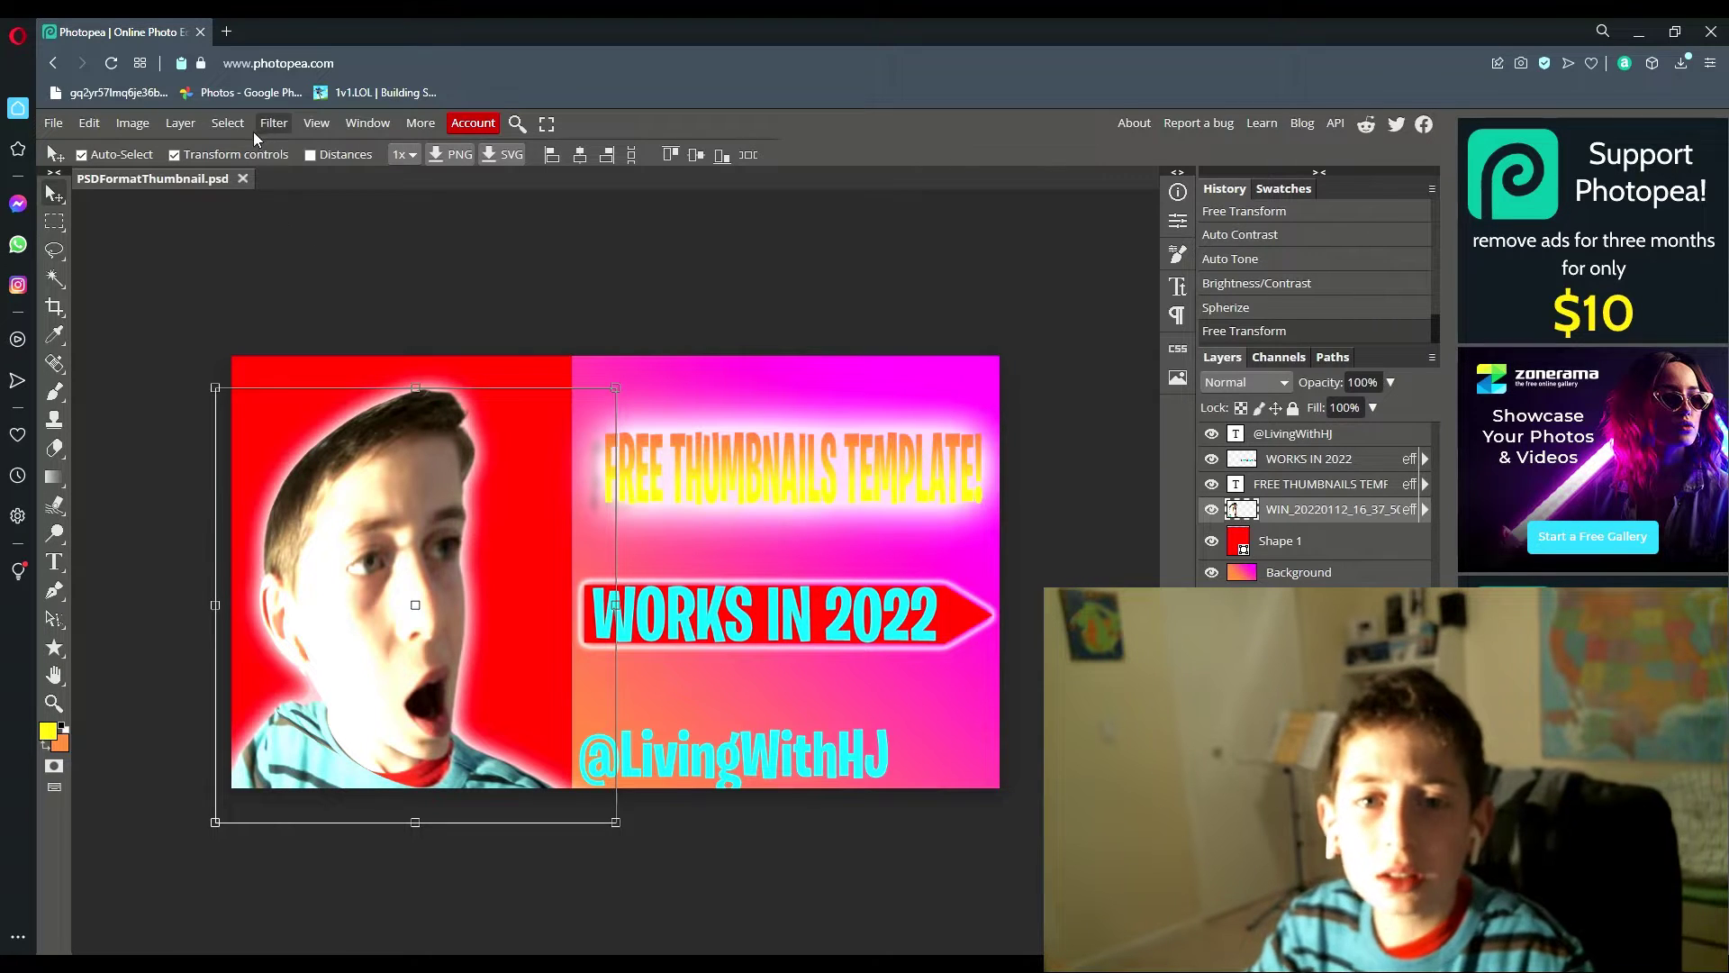
left_click(180, 123)
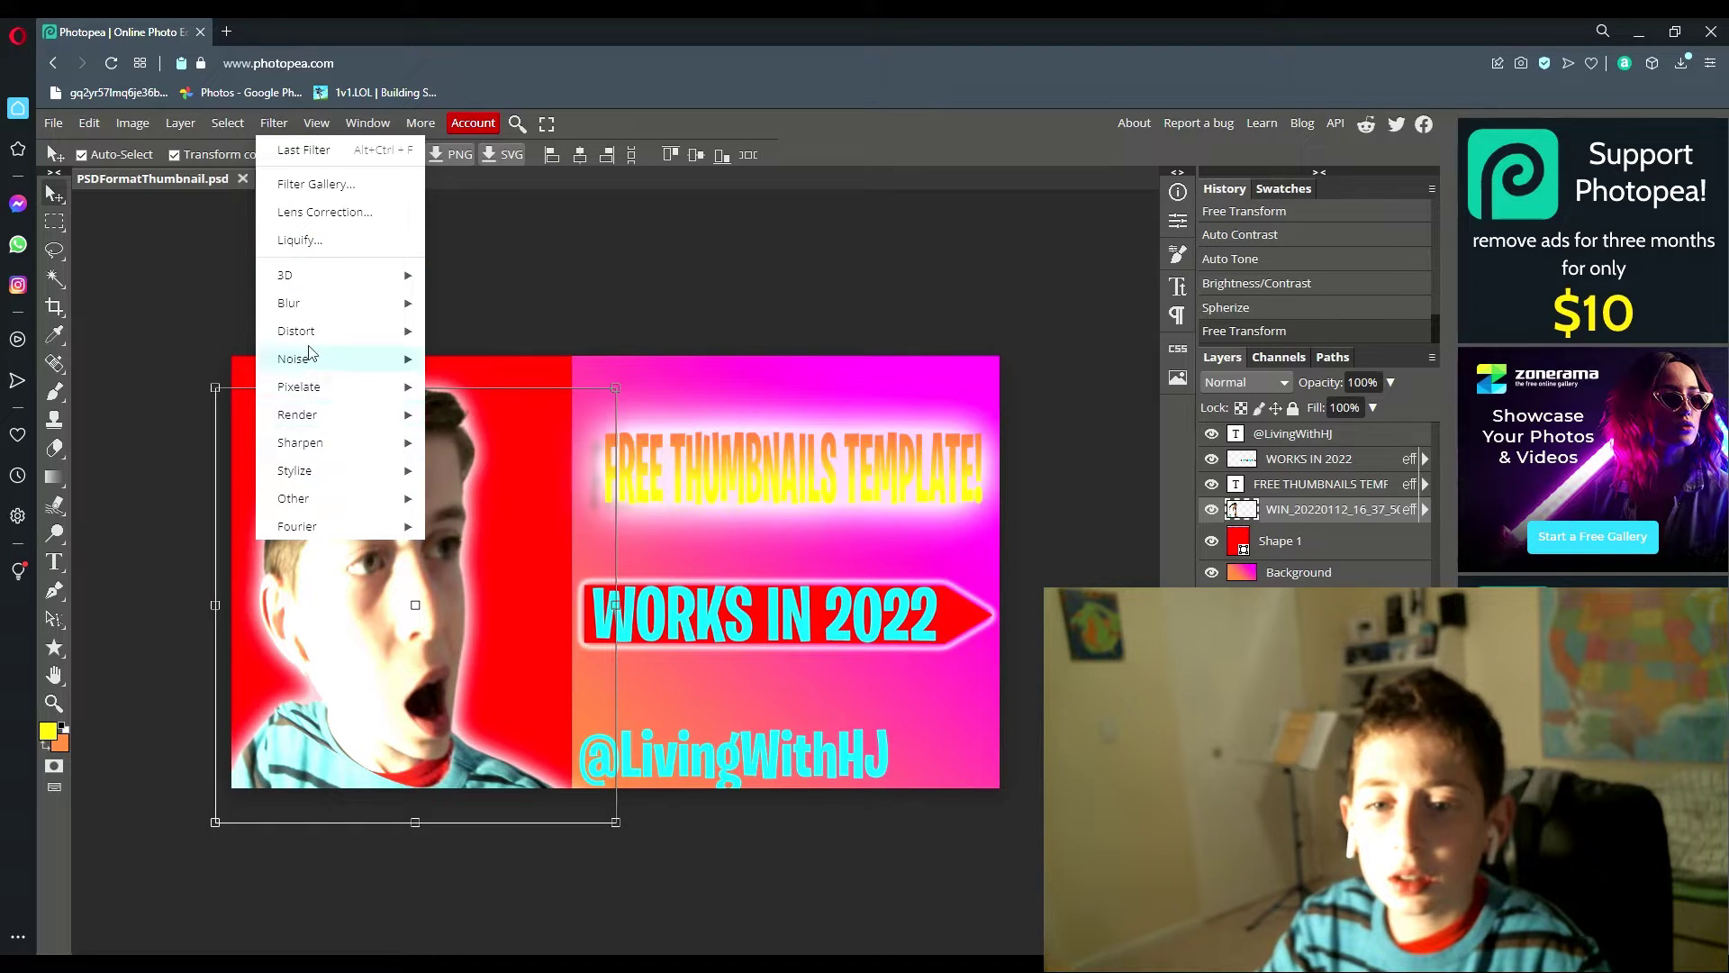
mouse_move(296, 331)
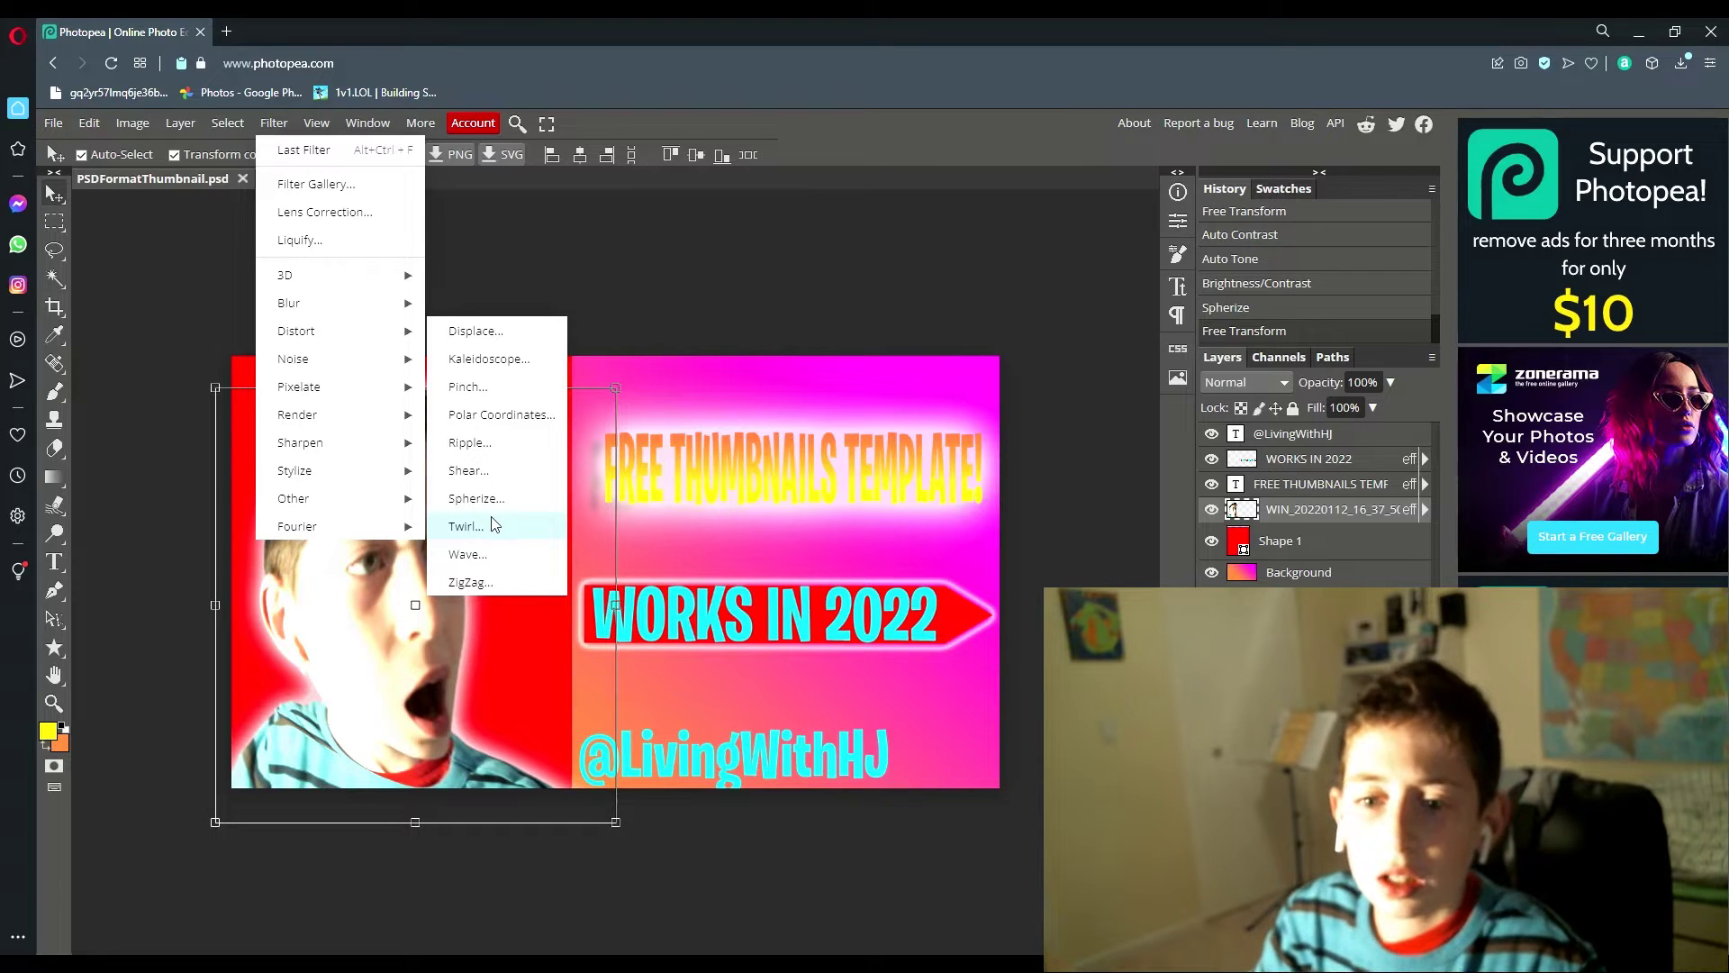
left_click(491, 526)
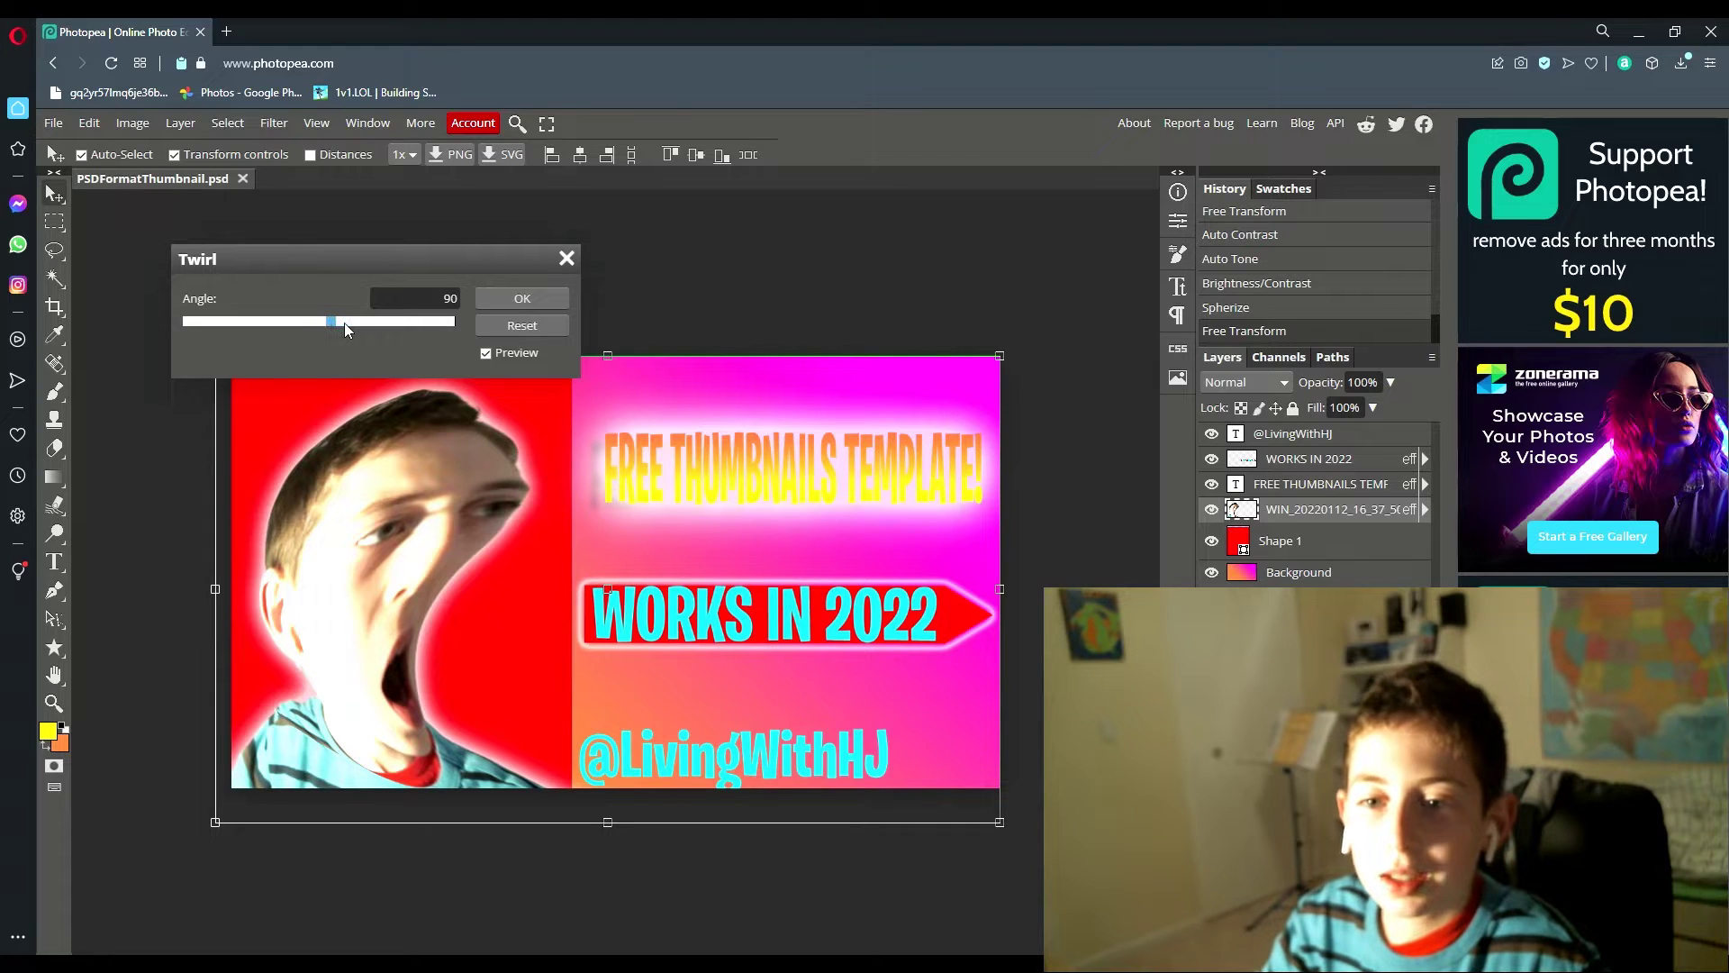
scroll(447, 309, "down", 3)
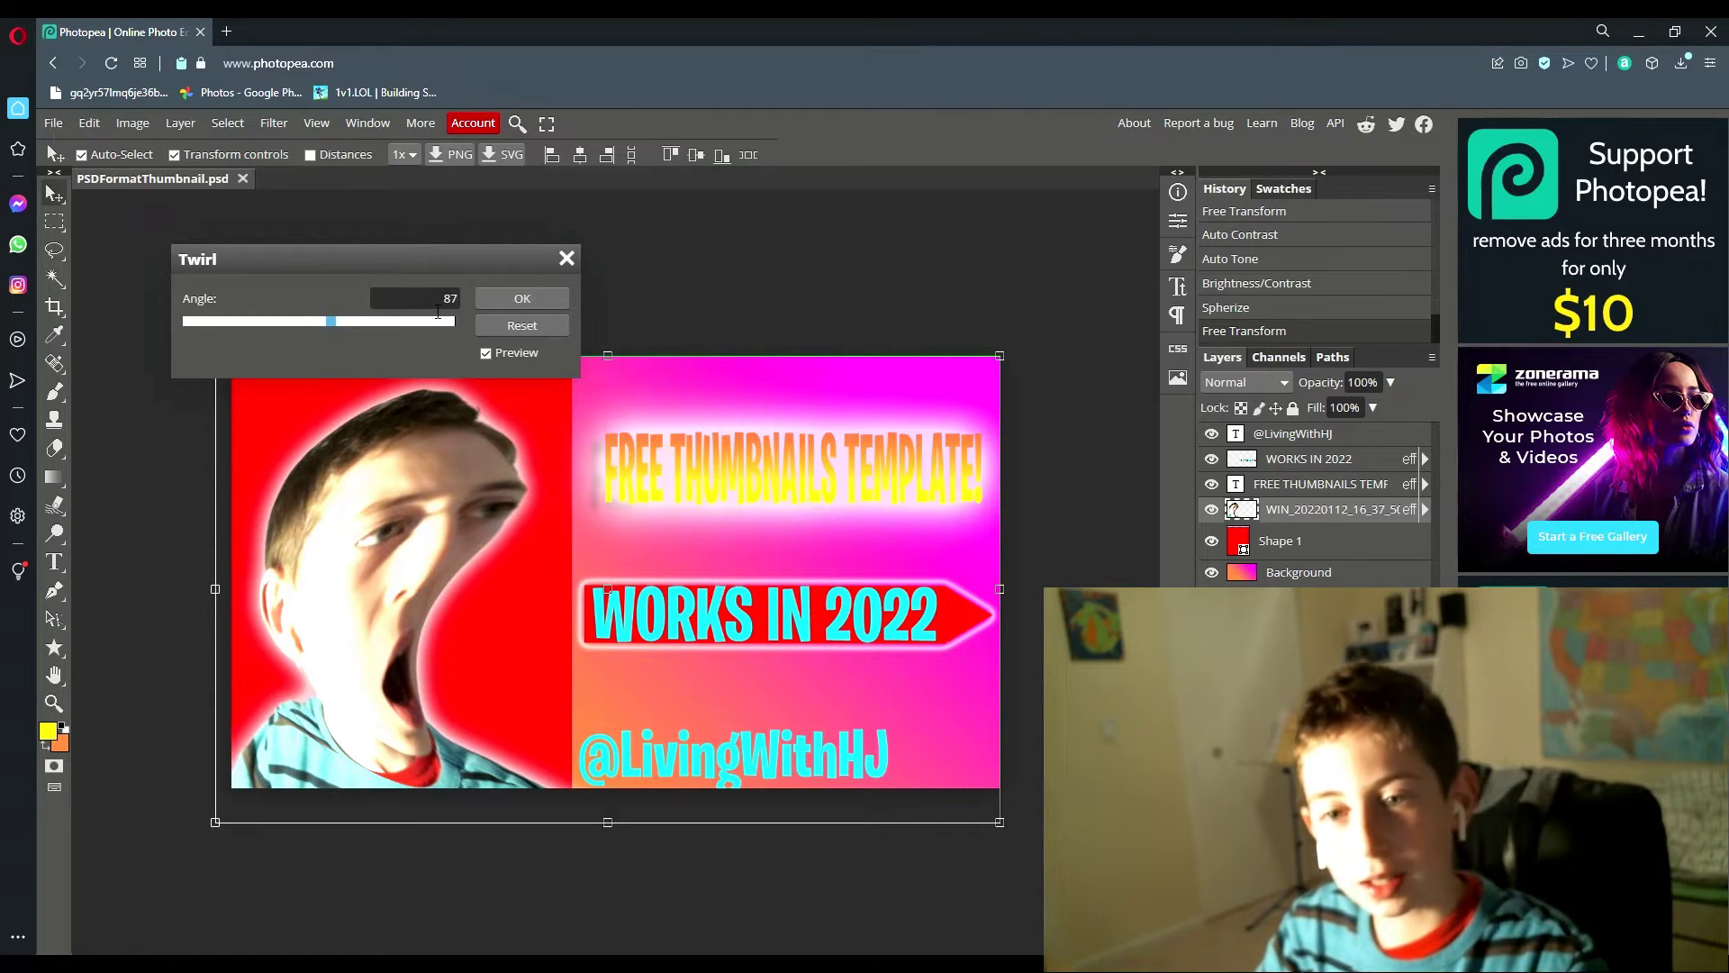
Try Twirl angles of 87, 190 and 100, then return the angle to 90.
double_click(438, 313)
type("190")
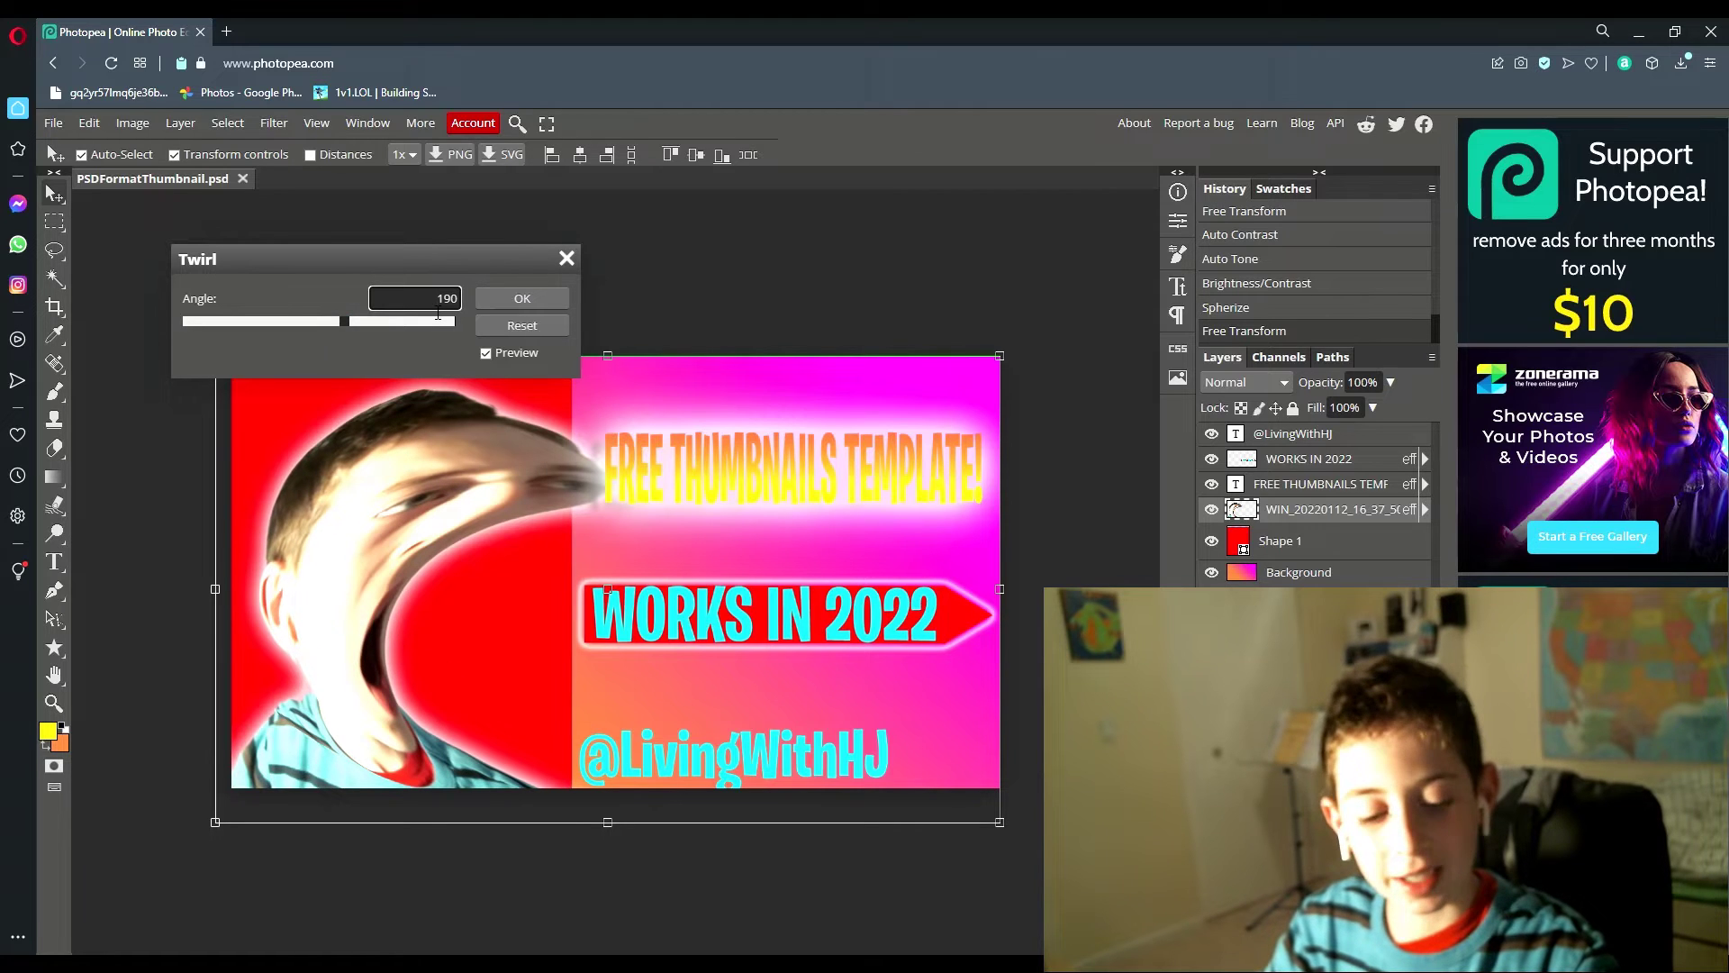
double_click(448, 299)
type("100")
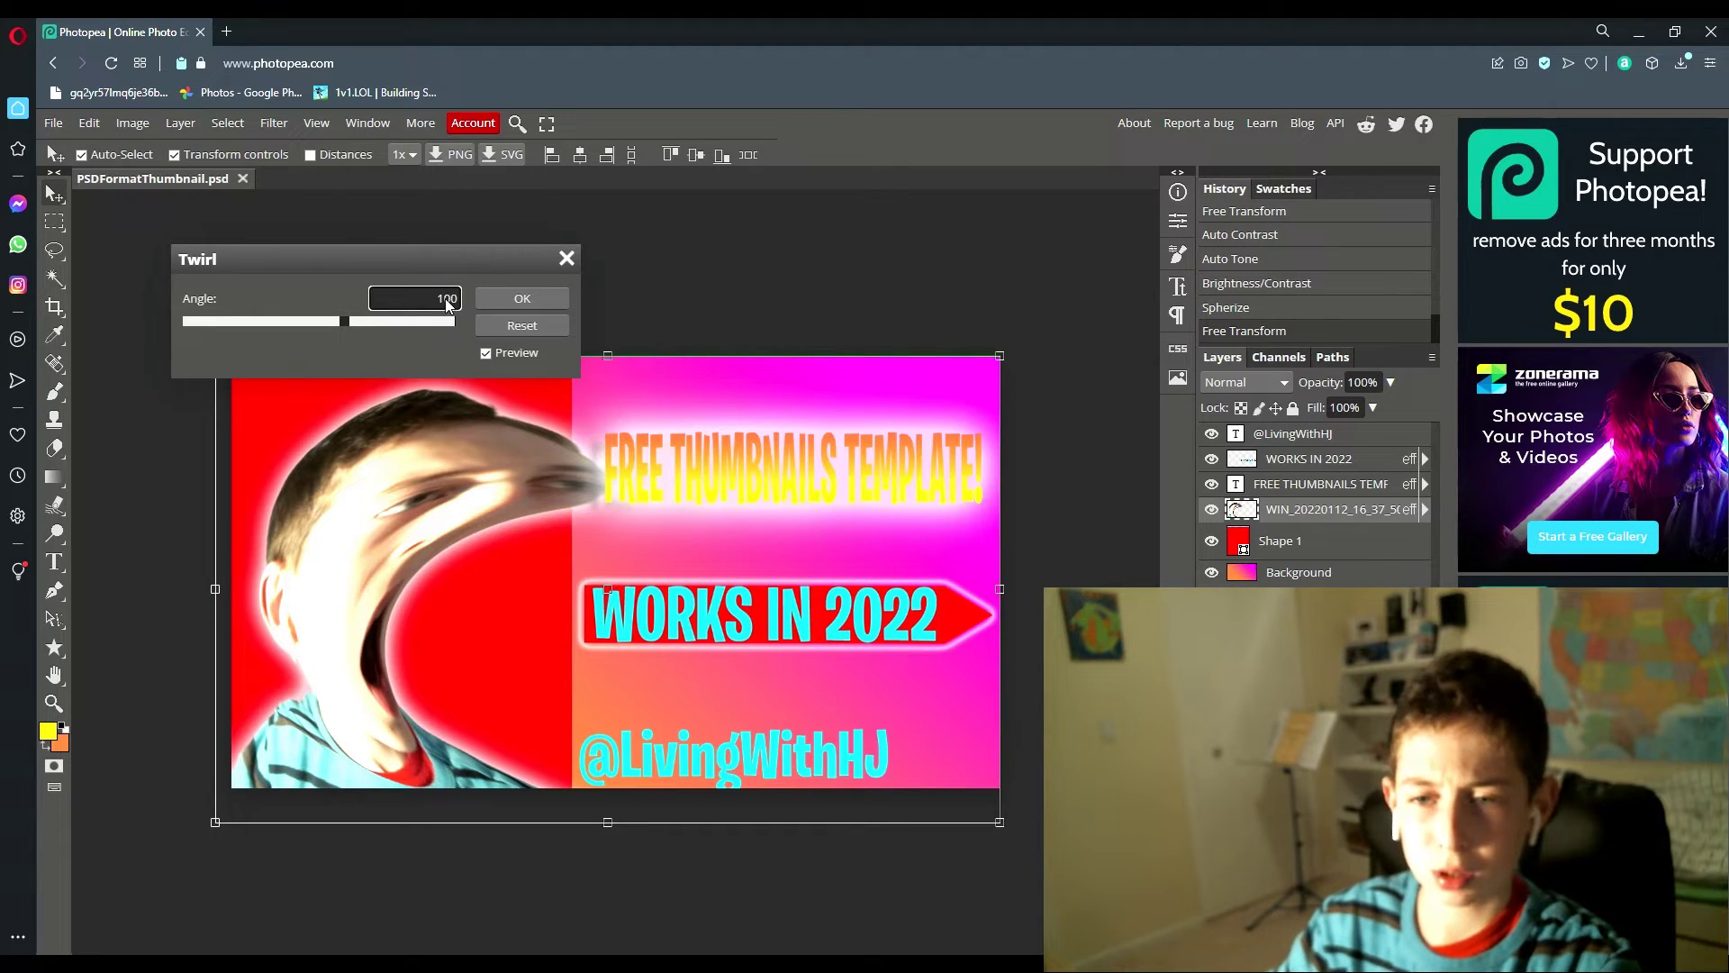
key("Return")
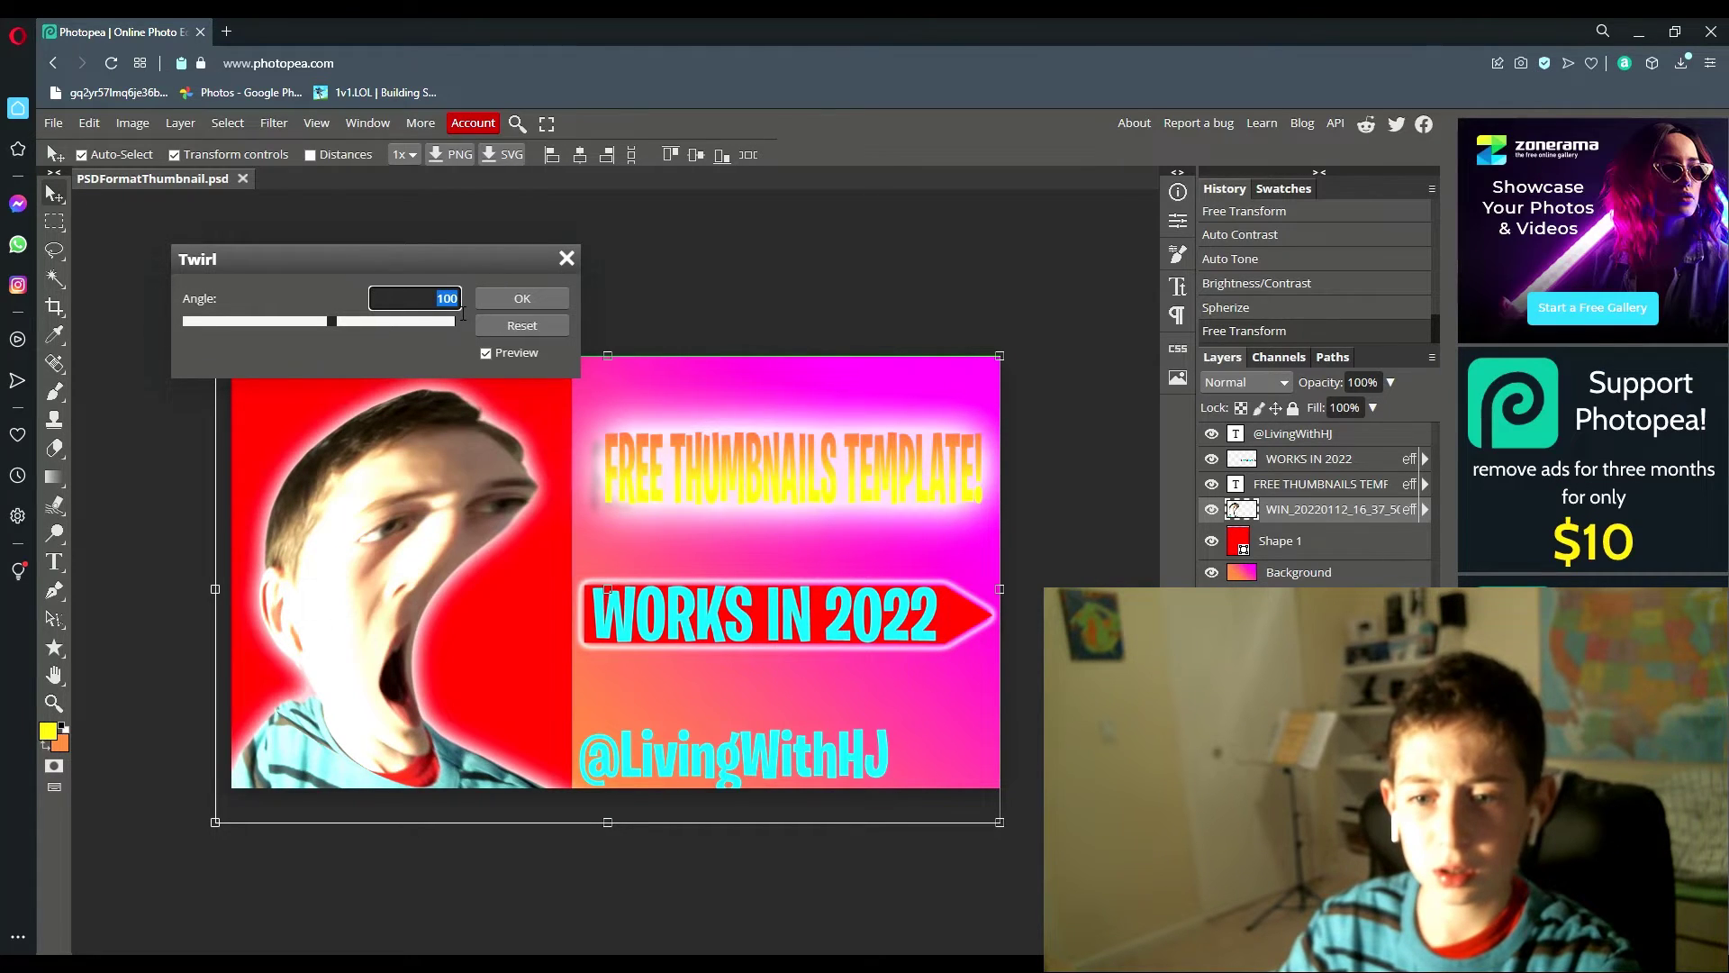
type("90")
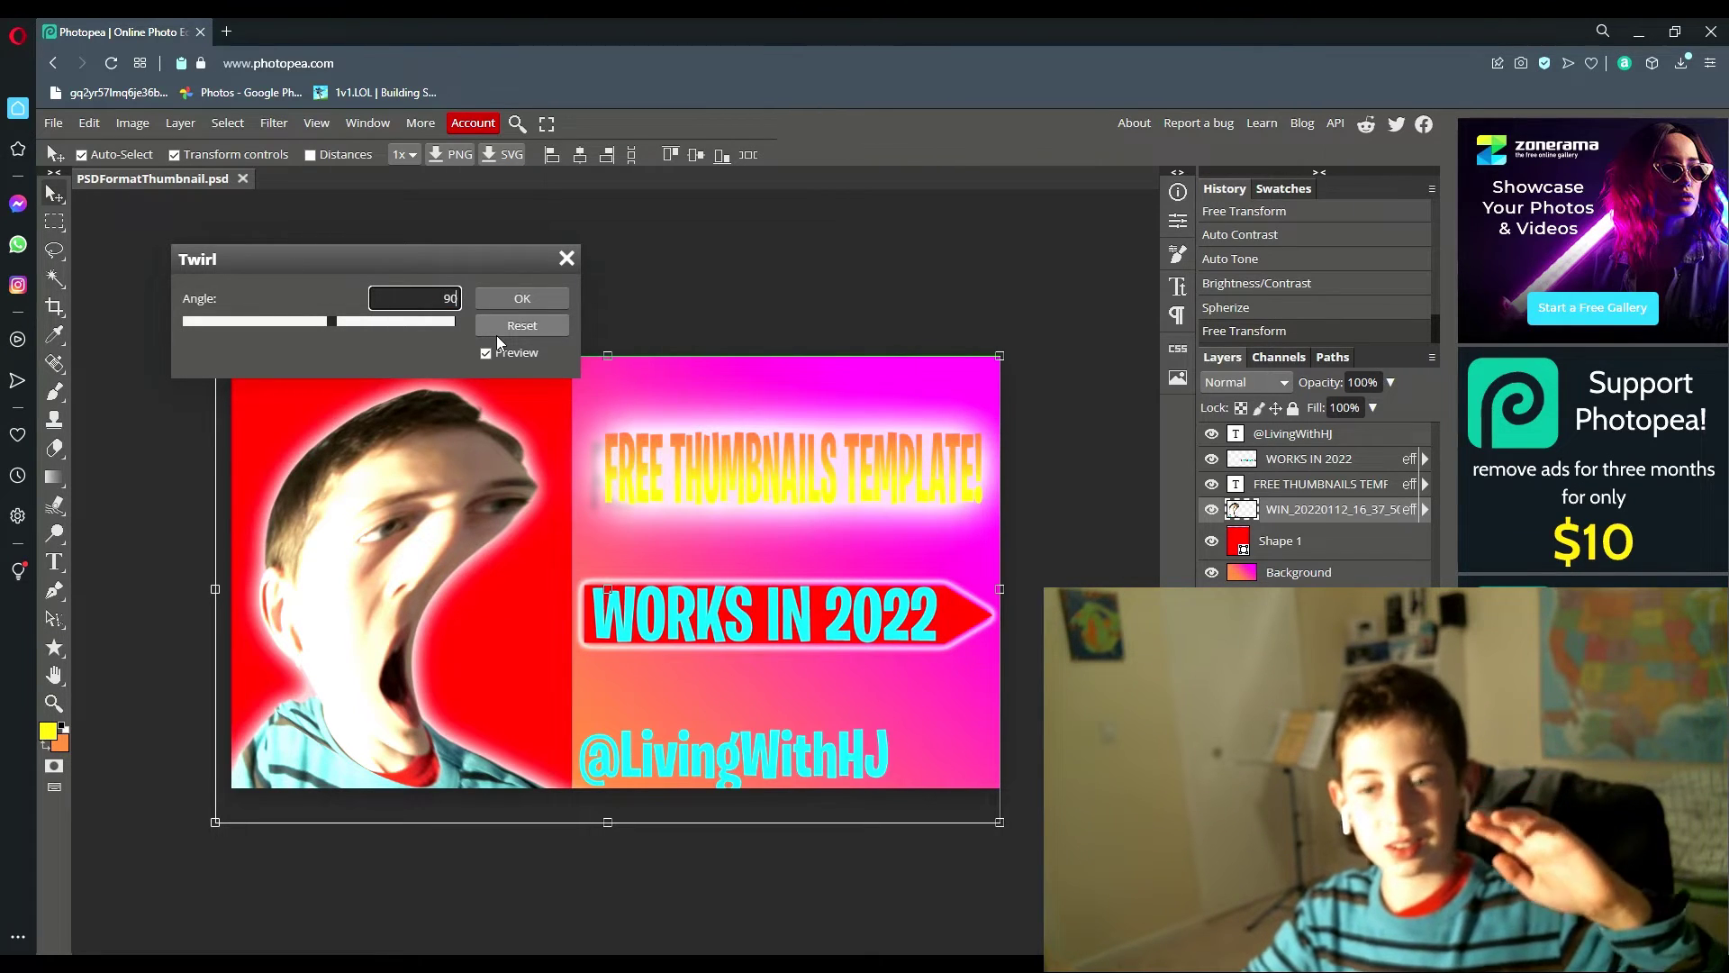
left_click(519, 335)
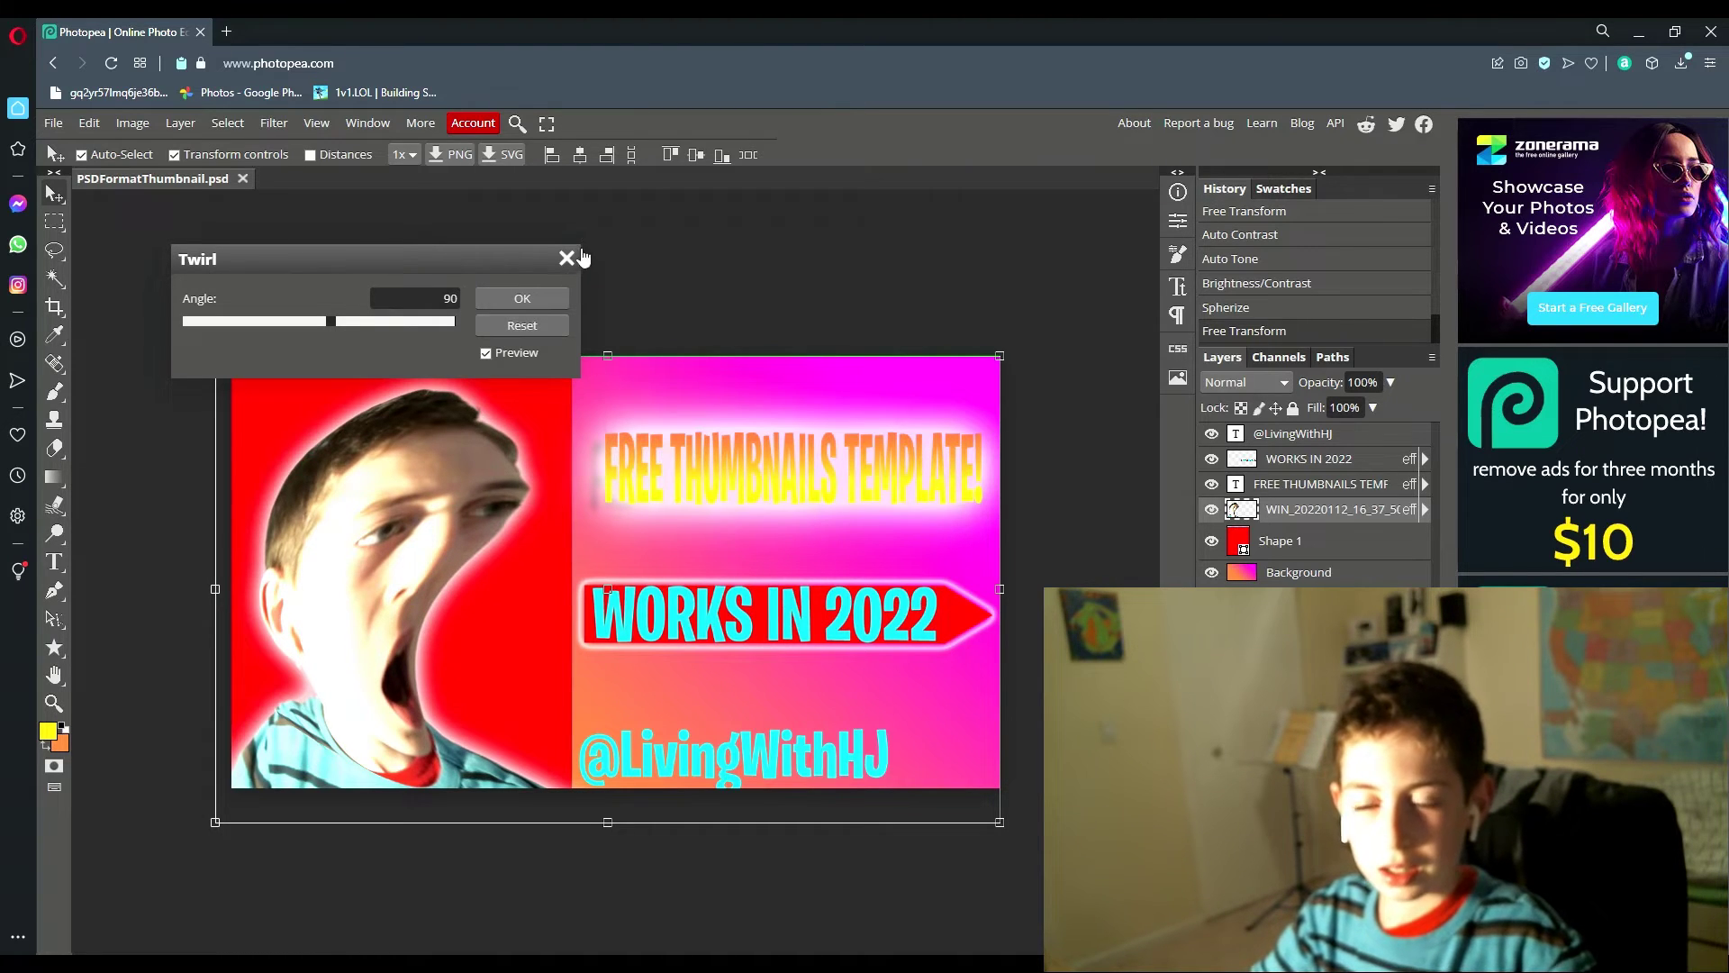
Close the Twirl dialog without applying it and deselect the photo layer.
left_click(568, 260)
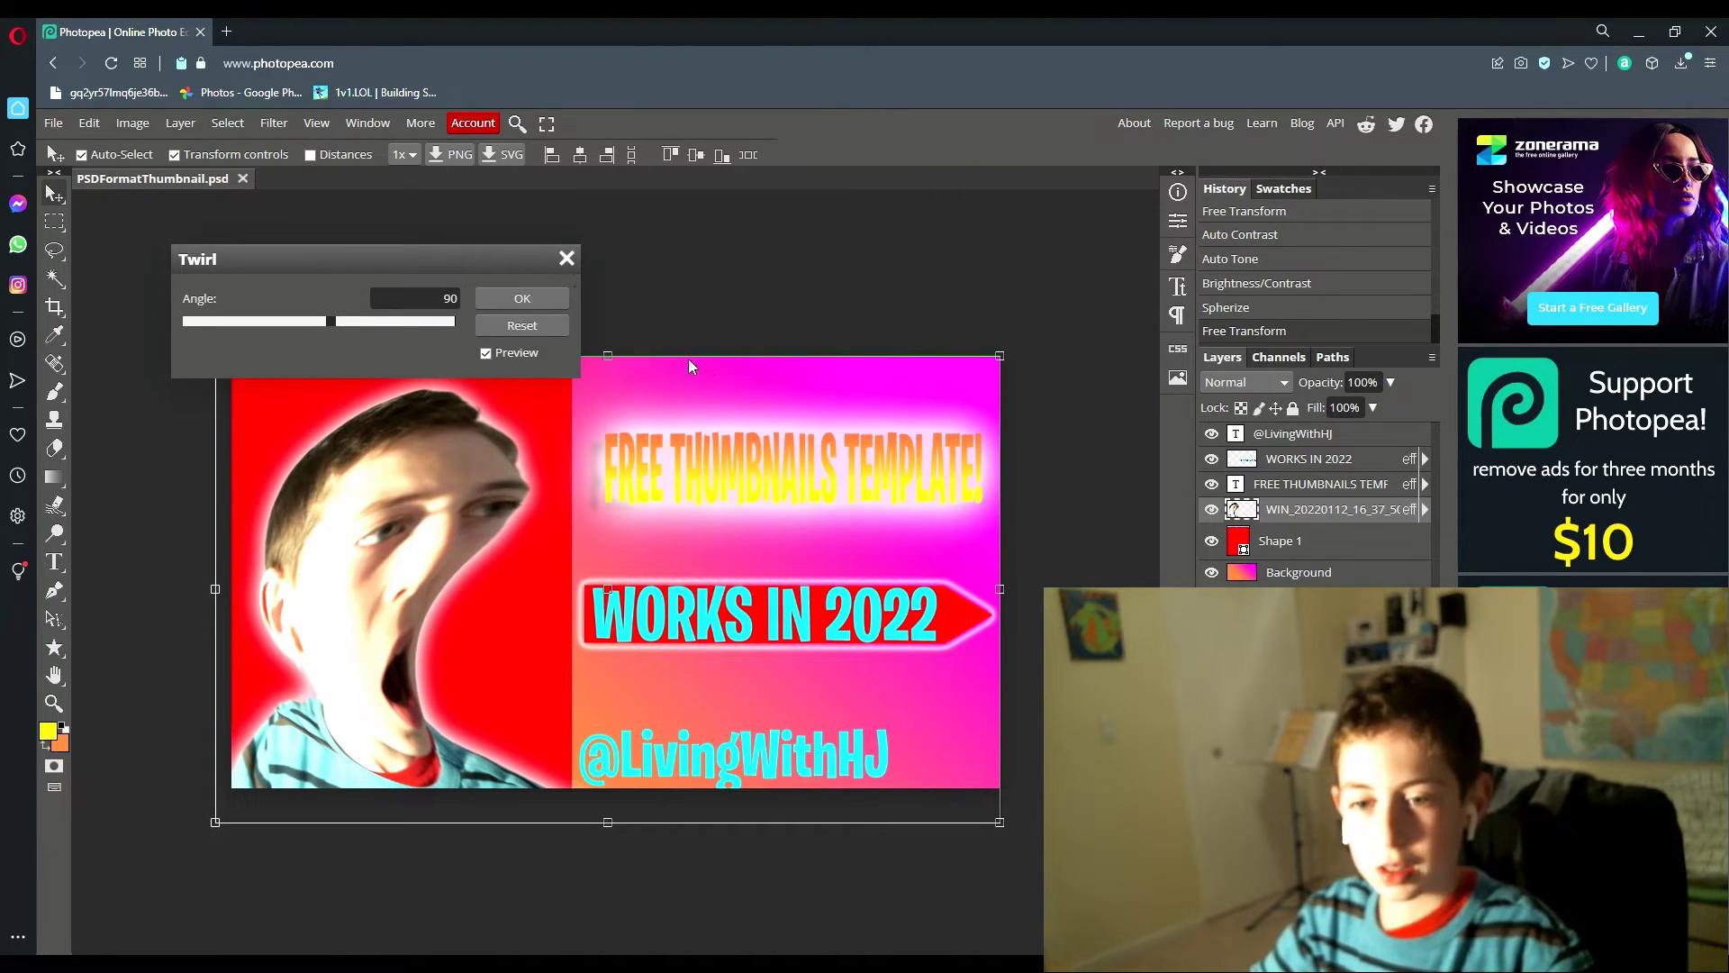
left_click(749, 321)
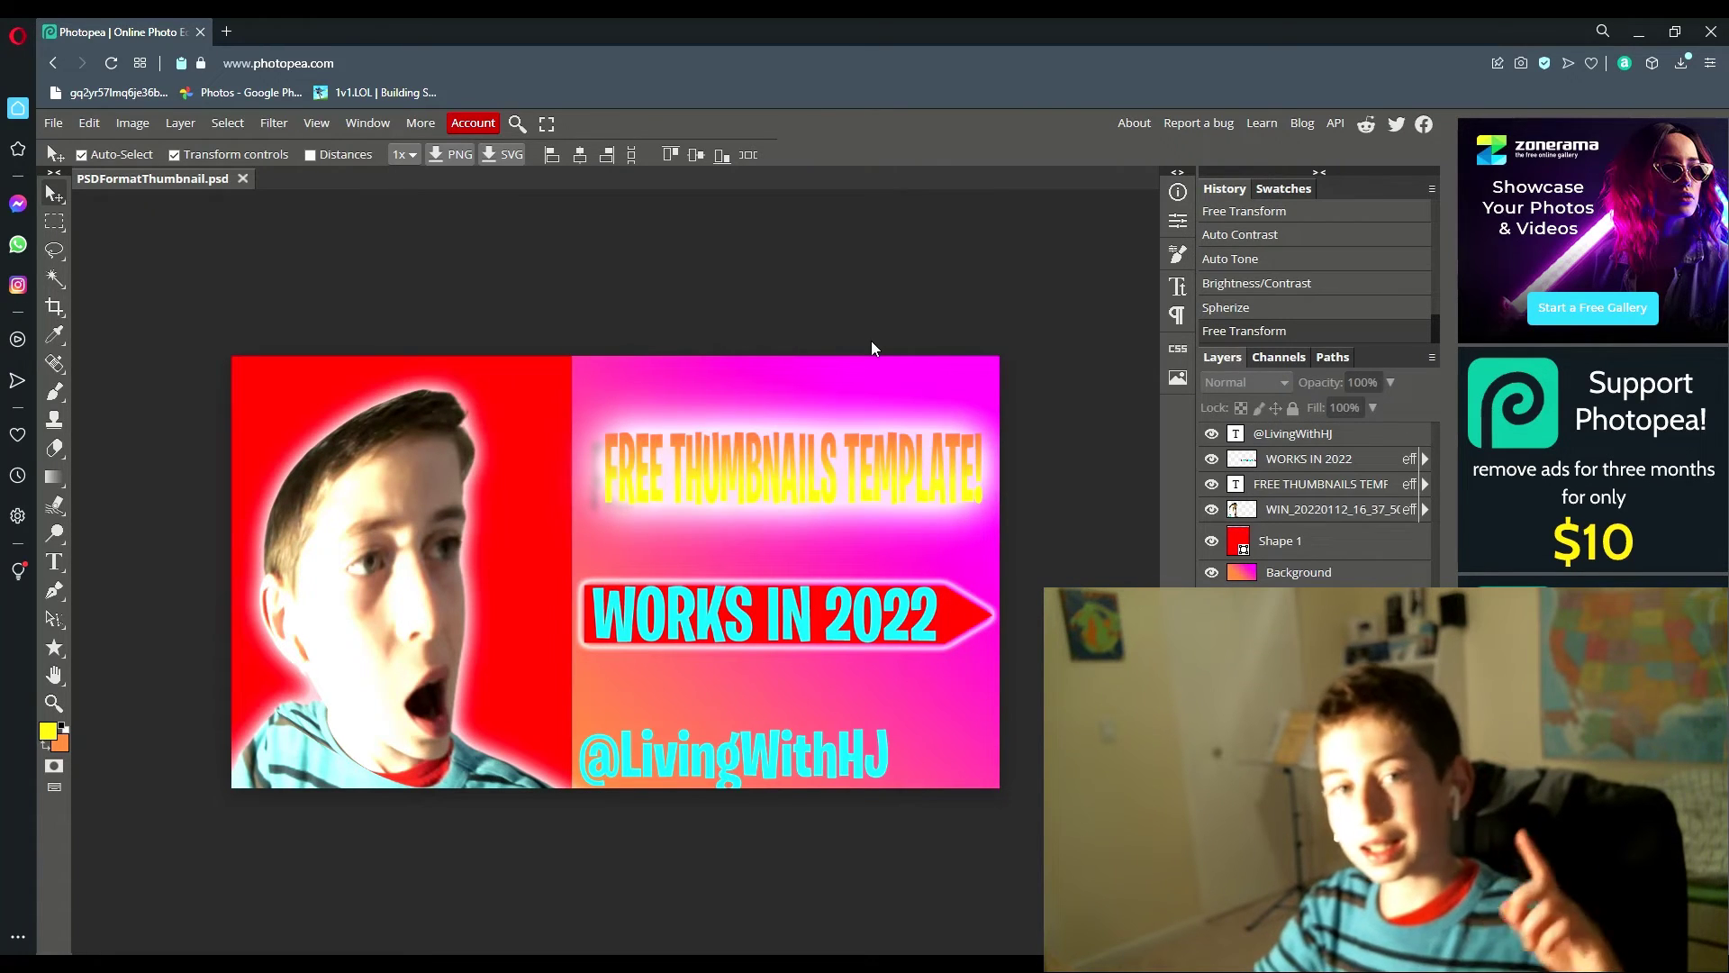